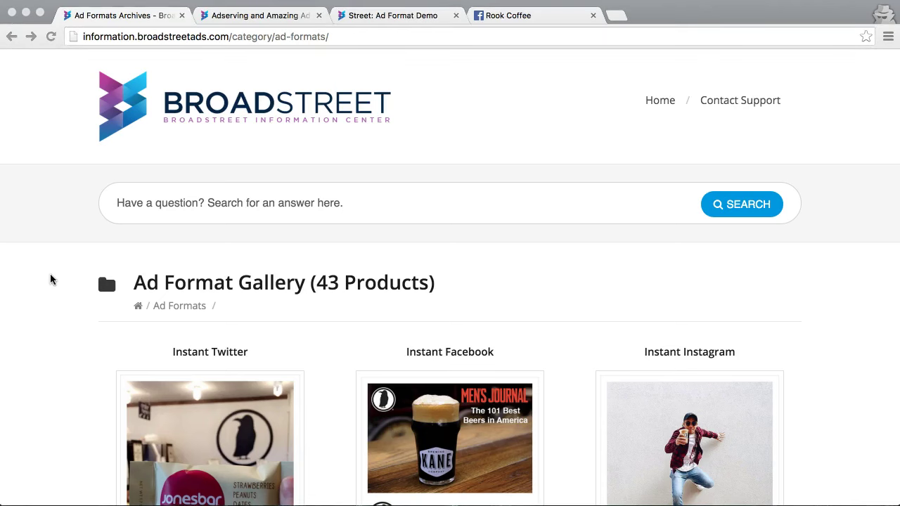
Browse down the Ad Format Gallery and open the Instant Facebook article
{"action": "scroll", "coordinate": [50, 279], "scroll_direction": "down", "scroll_amount": 3}
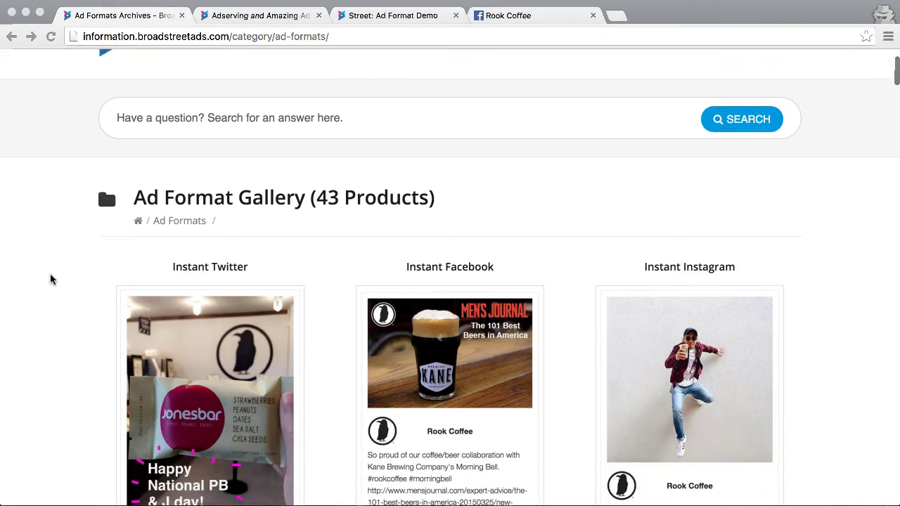
{"action": "scroll", "coordinate": [50, 279], "scroll_direction": "down", "scroll_amount": 2}
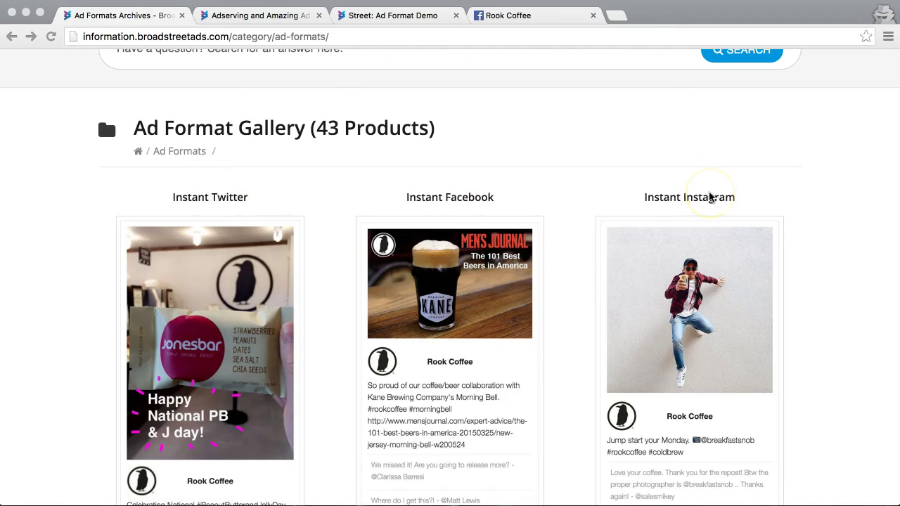
{"action": "scroll", "coordinate": [710, 197], "scroll_direction": "down", "scroll_amount": 1}
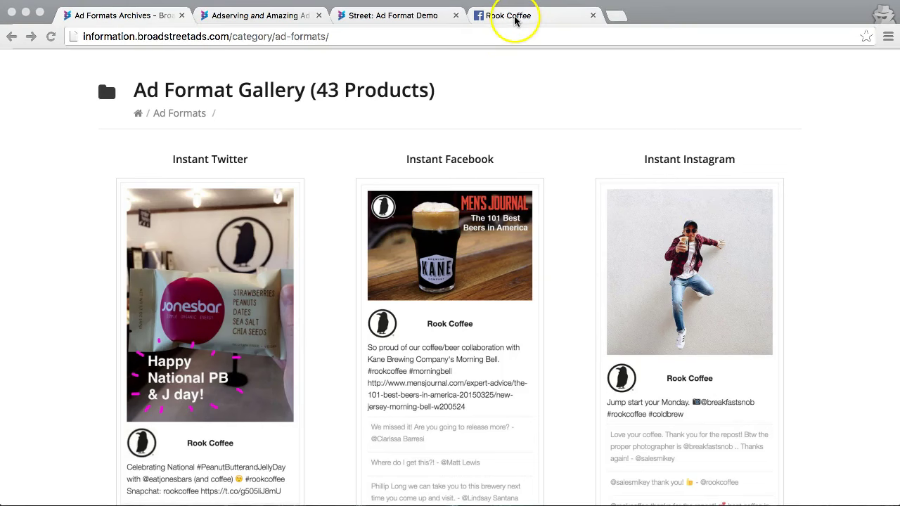
{"action": "scroll", "coordinate": [441, 281], "scroll_direction": "down", "scroll_amount": 1}
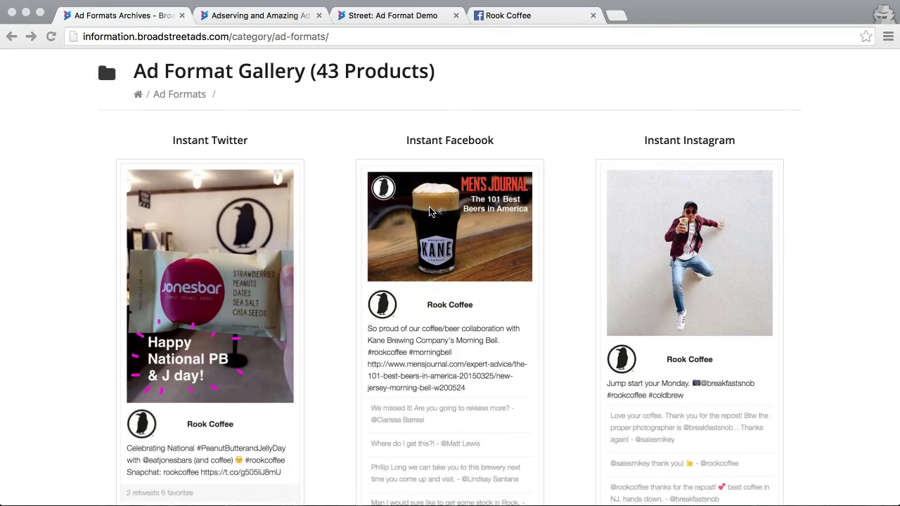
{"action": "scroll", "coordinate": [431, 212], "scroll_direction": "down", "scroll_amount": 1}
{"action": "scroll", "coordinate": [431, 212], "scroll_direction": "down", "scroll_amount": 2}
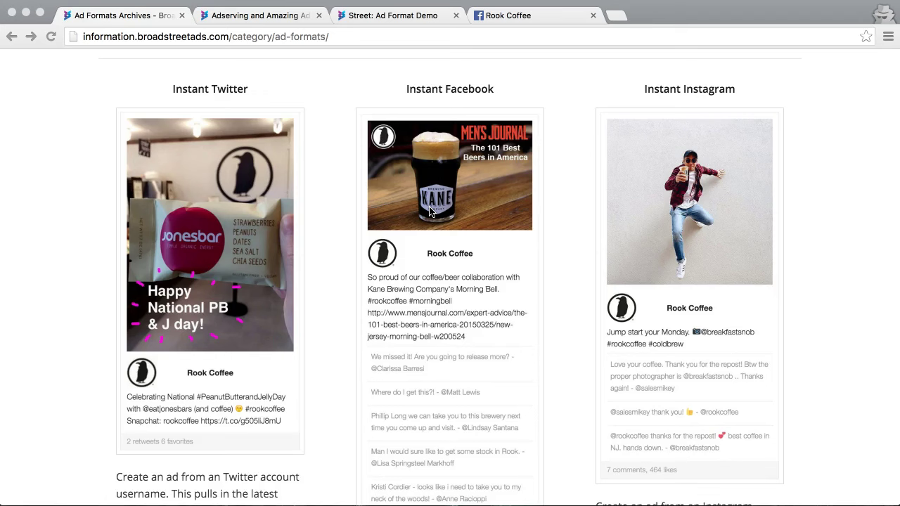
{"action": "left_click", "coordinate": [554, 263]}
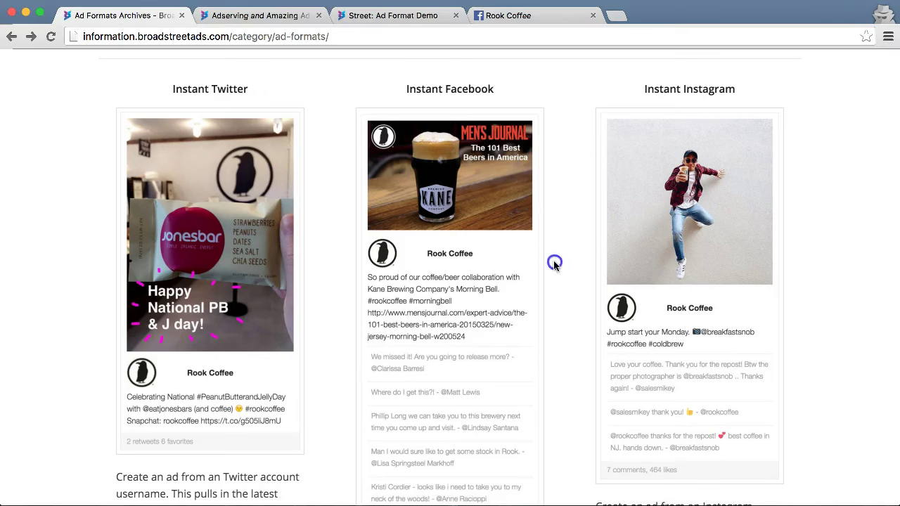
{"action": "left_click", "coordinate": [465, 214]}
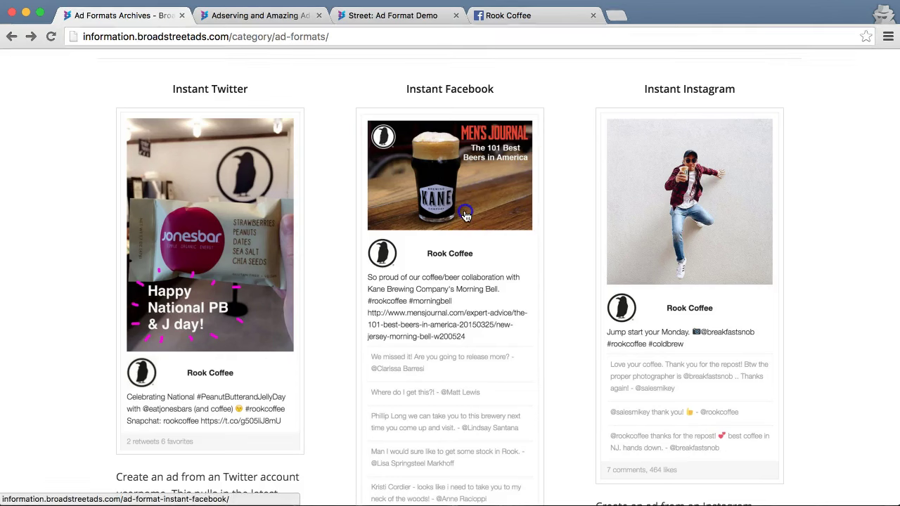
Read through the Instant Facebook article's summary and required inputs
{"action": "scroll", "coordinate": [464, 216], "scroll_direction": "down", "scroll_amount": 5}
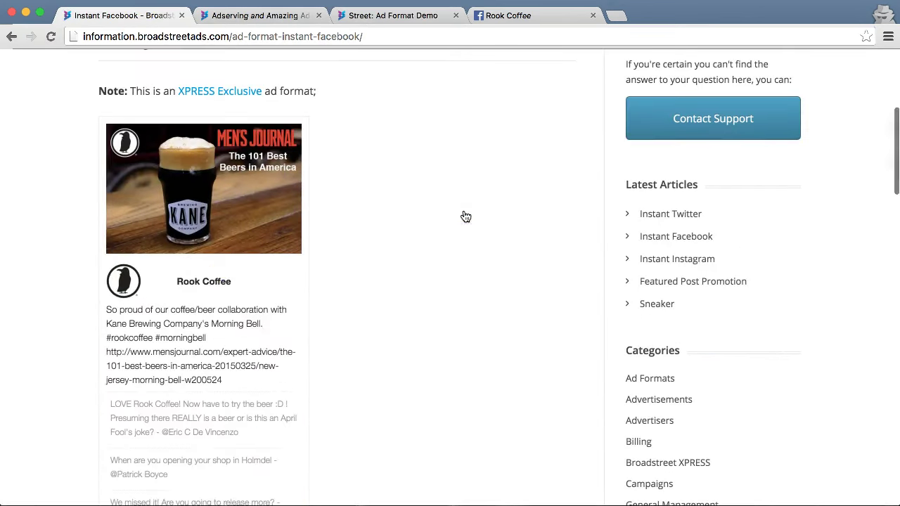
{"action": "left_click", "coordinate": [187, 166]}
{"action": "left_click", "coordinate": [422, 253]}
{"action": "scroll", "coordinate": [422, 253], "scroll_direction": "down", "scroll_amount": 4}
{"action": "scroll", "coordinate": [422, 253], "scroll_direction": "down", "scroll_amount": 3}
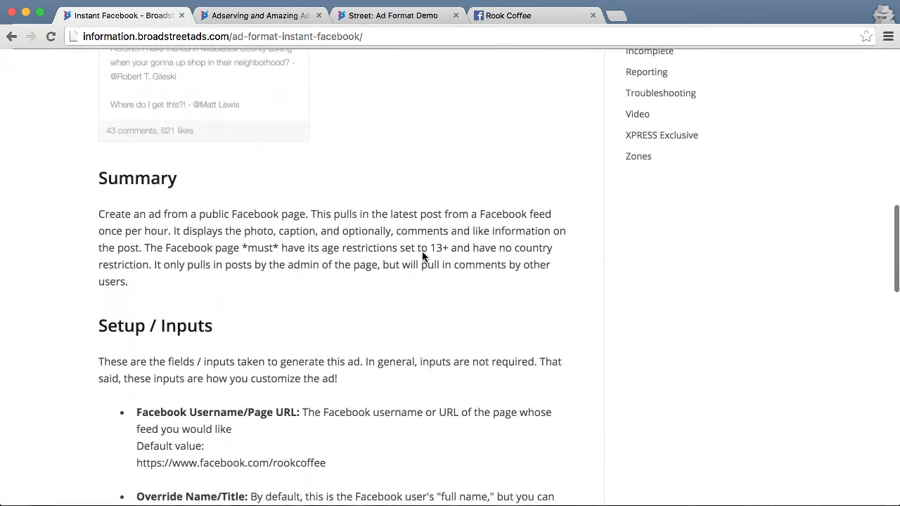
{"action": "scroll", "coordinate": [422, 257], "scroll_direction": "down", "scroll_amount": 3}
{"action": "scroll", "coordinate": [421, 256], "scroll_direction": "down", "scroll_amount": 1}
{"action": "scroll", "coordinate": [421, 256], "scroll_direction": "down", "scroll_amount": 3}
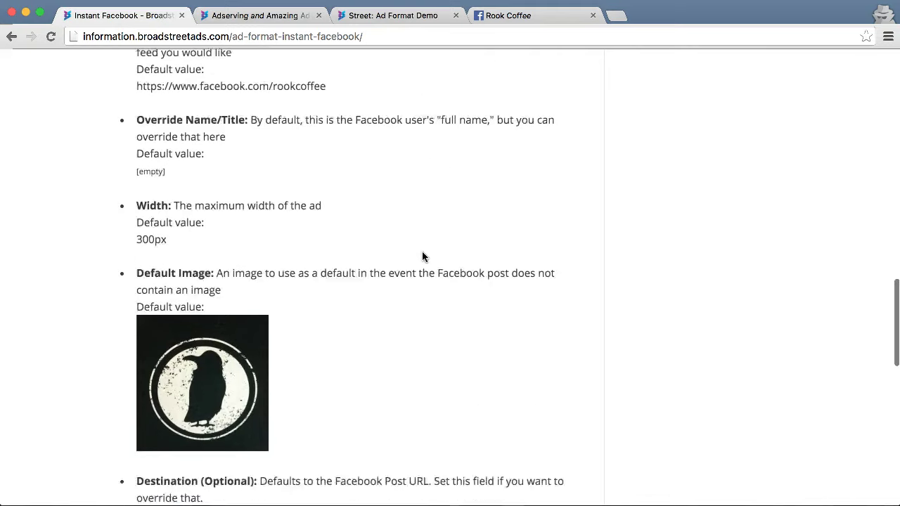
{"action": "scroll", "coordinate": [422, 257], "scroll_direction": "down", "scroll_amount": 7}
{"action": "scroll", "coordinate": [423, 255], "scroll_direction": "down", "scroll_amount": 3}
{"action": "scroll", "coordinate": [423, 255], "scroll_direction": "up", "scroll_amount": 4}
{"action": "scroll", "coordinate": [423, 255], "scroll_direction": "up", "scroll_amount": 8}
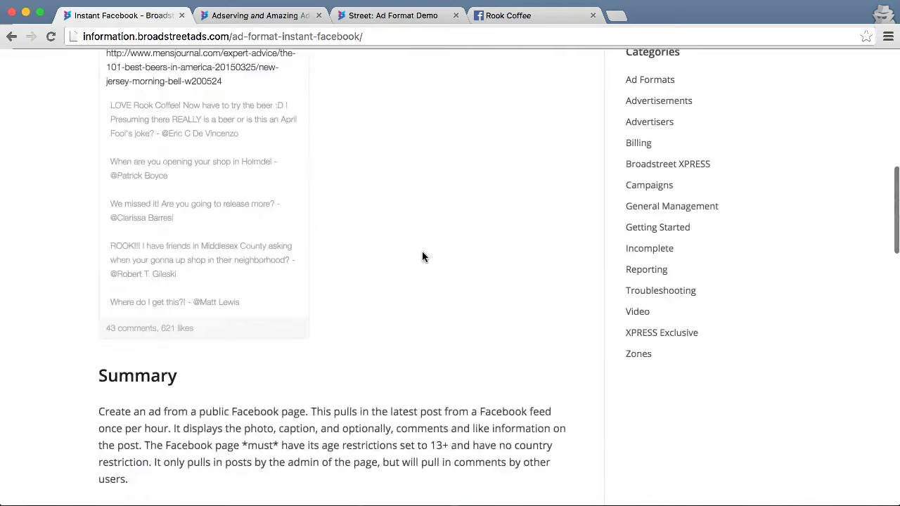
{"action": "scroll", "coordinate": [423, 255], "scroll_direction": "up", "scroll_amount": 8}
{"action": "scroll", "coordinate": [422, 256], "scroll_direction": "down", "scroll_amount": 3}
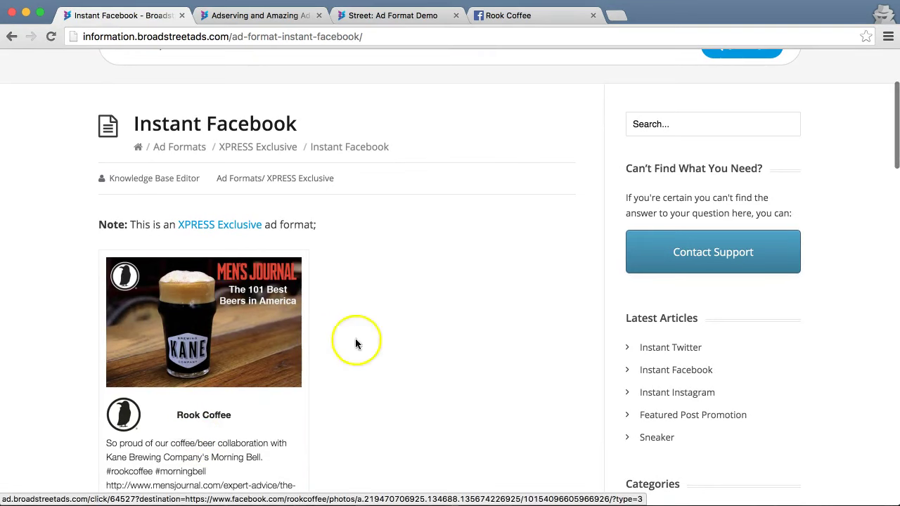
Show the Rook Coffee Facebook page and select its full page address
{"action": "left_click", "coordinate": [521, 15]}
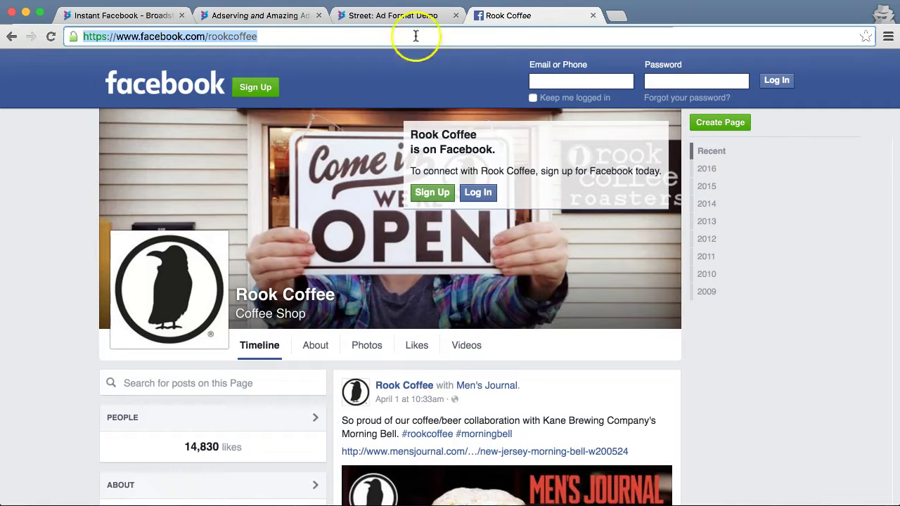
{"action": "left_click", "coordinate": [249, 39]}
{"action": "triple_click", "coordinate": [258, 39]}
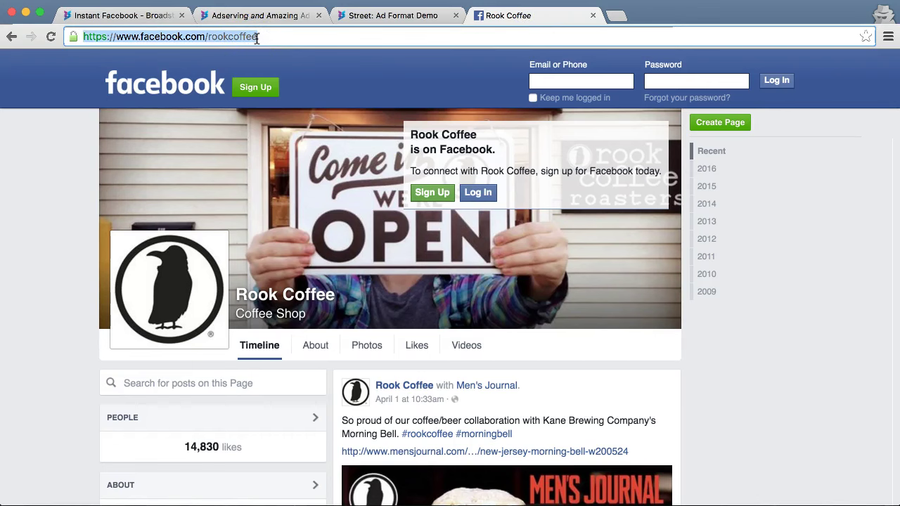
{"action": "left_click", "coordinate": [274, 20]}
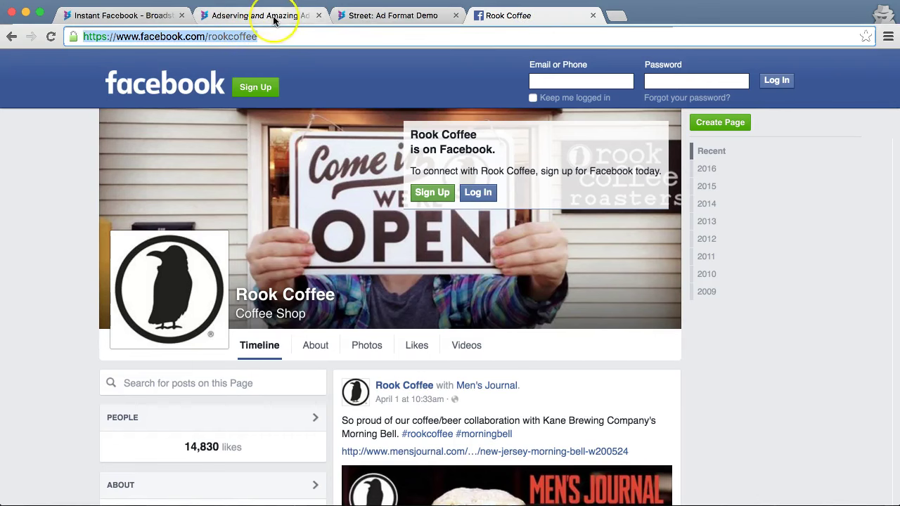
Go from the Broadstreet home page to the Ad Format Demo network dashboard
{"action": "left_click", "coordinate": [274, 20]}
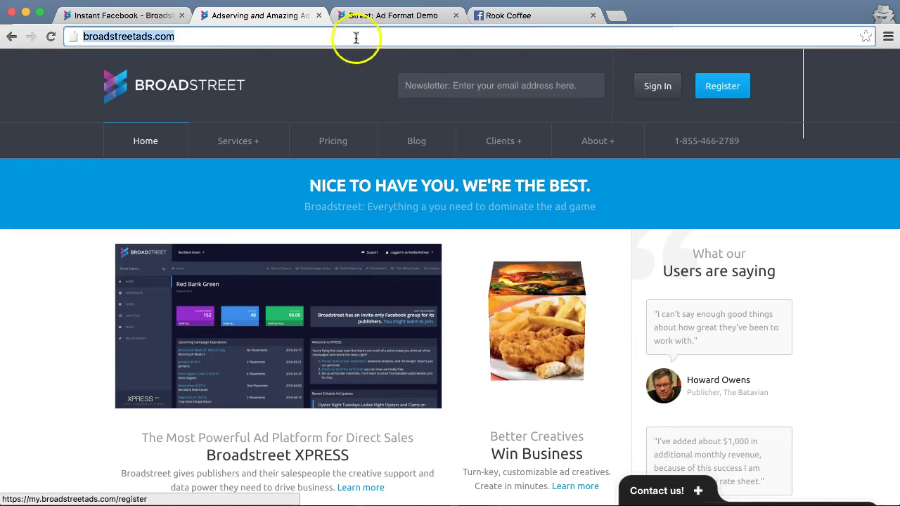
{"action": "left_click", "coordinate": [373, 16]}
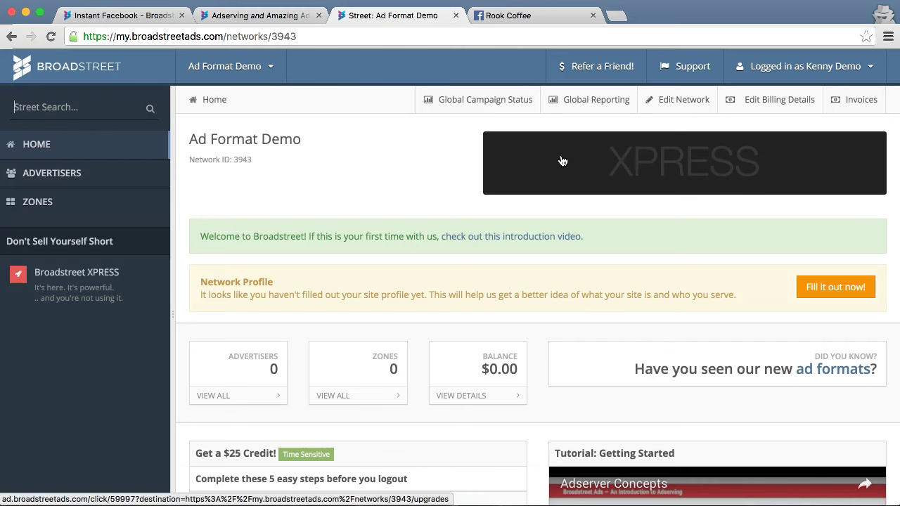
Start the free XPRESS trial from the XPRESS upgrade page for Ad Format Demo
{"action": "left_click", "coordinate": [563, 161]}
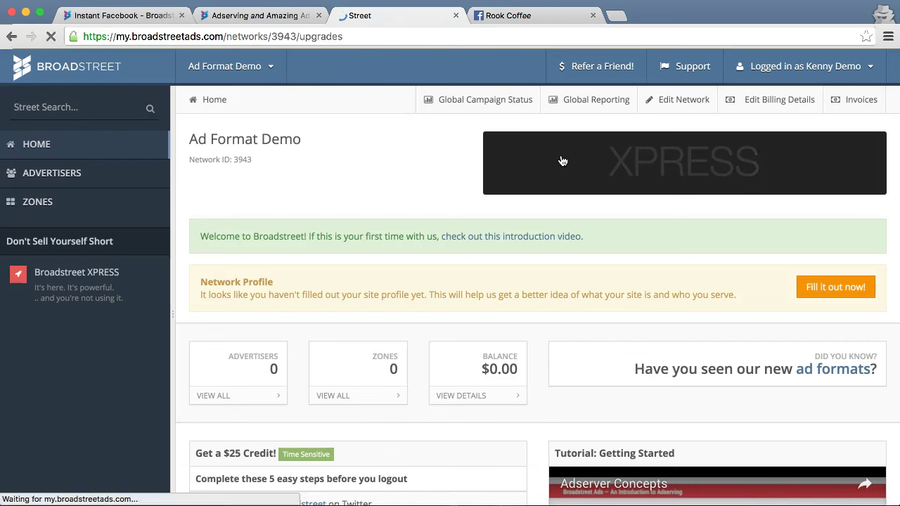
{"action": "scroll", "coordinate": [563, 161], "scroll_direction": "down", "scroll_amount": 2}
{"action": "scroll", "coordinate": [562, 161], "scroll_direction": "down", "scroll_amount": 4}
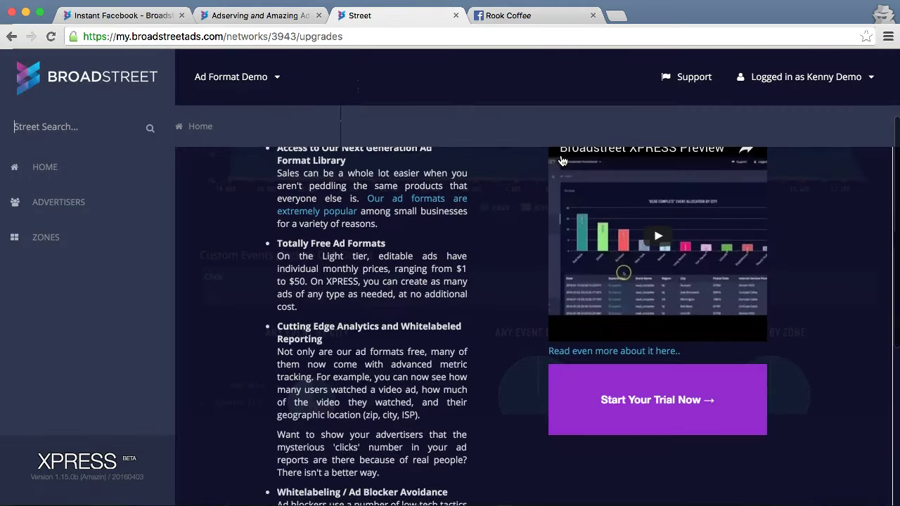
{"action": "left_click", "coordinate": [602, 397]}
{"action": "left_click", "coordinate": [380, 269]}
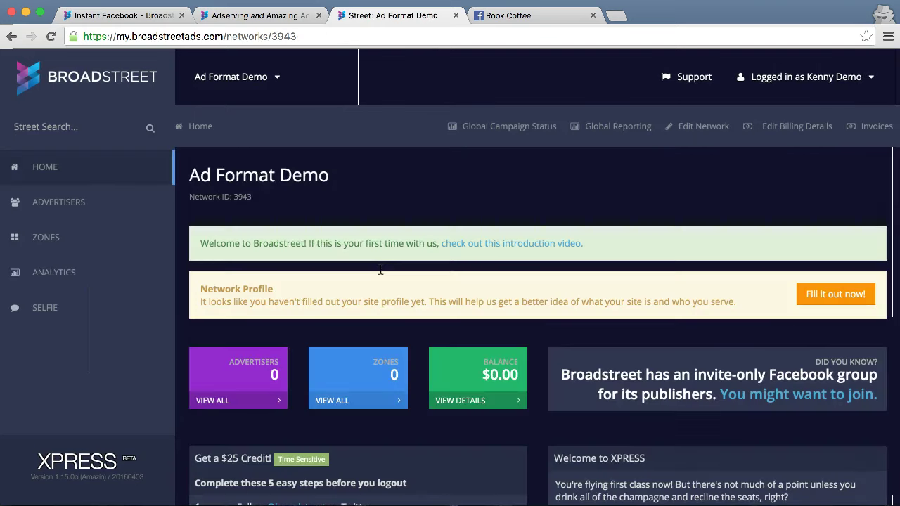
{"action": "left_click", "coordinate": [392, 244]}
Create a new advertiser named 'Rook Coffee' from the Advertisers list
{"action": "left_click", "coordinate": [103, 205]}
{"action": "left_click", "coordinate": [858, 128]}
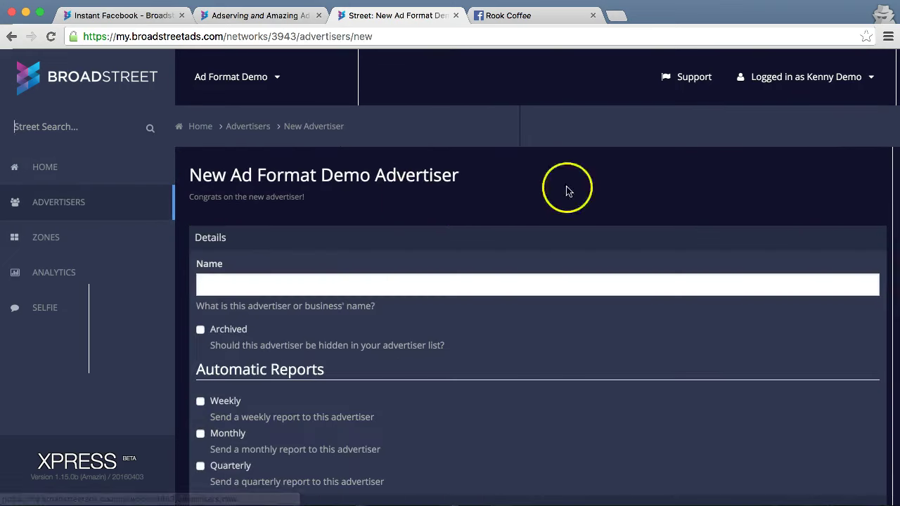
{"action": "left_click", "coordinate": [336, 281]}
{"action": "type", "text": "R"}
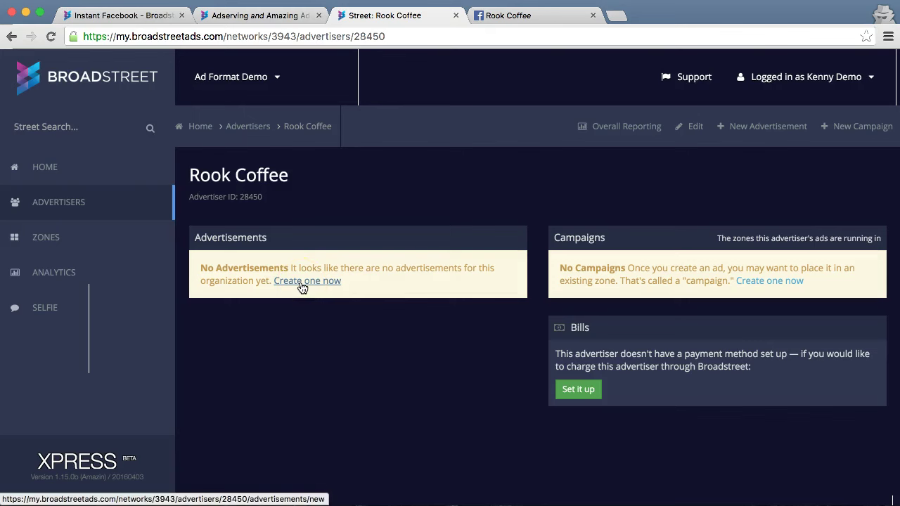
{"action": "type", "text": "e"}
Start a Rook Coffee ad, filter to XPRESS Exclusive formats, search 'Facebook' and pick Instant Facebook
{"action": "left_click", "coordinate": [303, 283]}
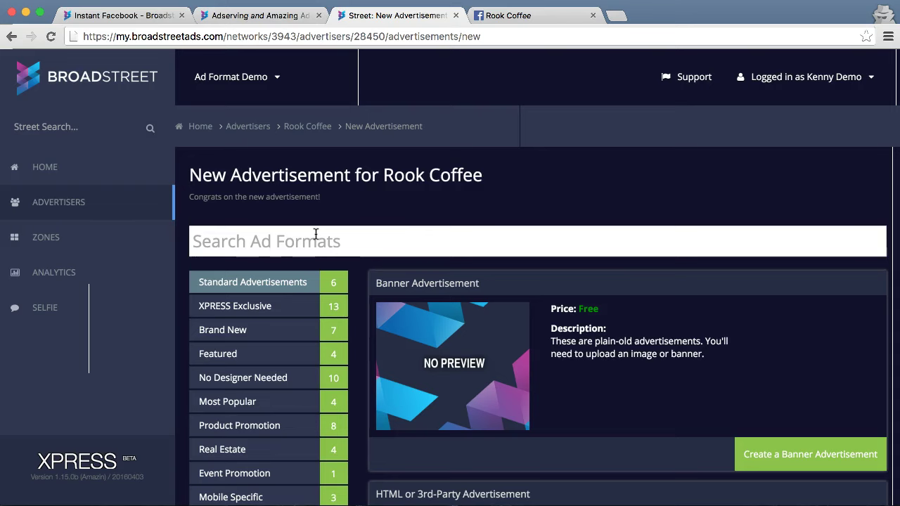
{"action": "scroll", "coordinate": [316, 234], "scroll_direction": "down", "scroll_amount": 2}
{"action": "left_click", "coordinate": [280, 258]}
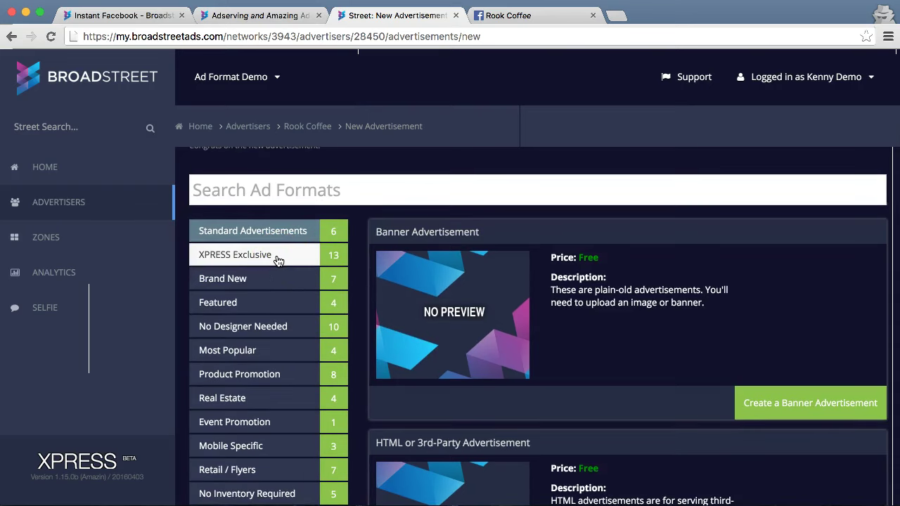
{"action": "left_click", "coordinate": [279, 260]}
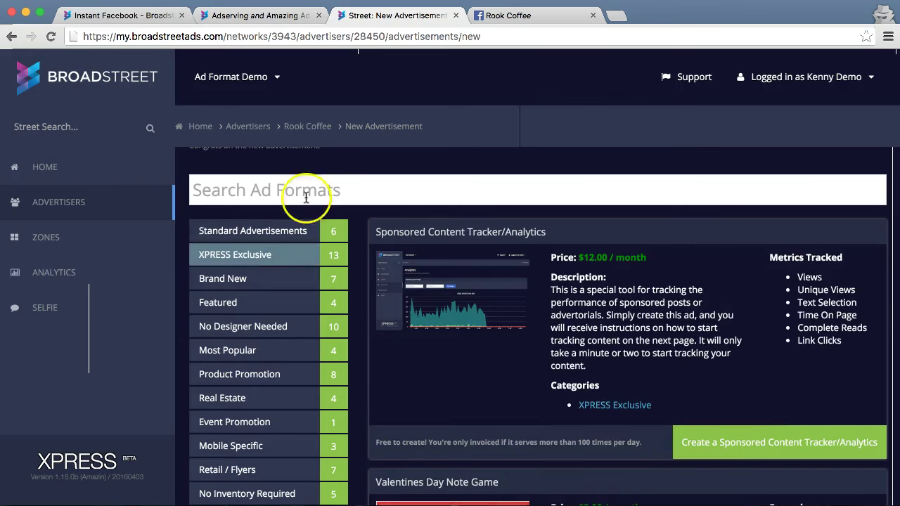
{"action": "left_click", "coordinate": [309, 192]}
{"action": "type", "text": "Fa"}
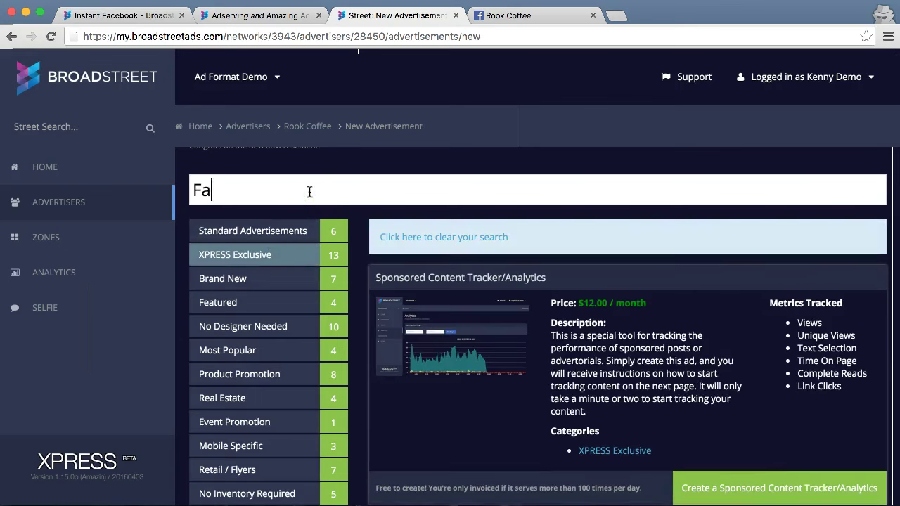
{"action": "type", "text": "cebook"}
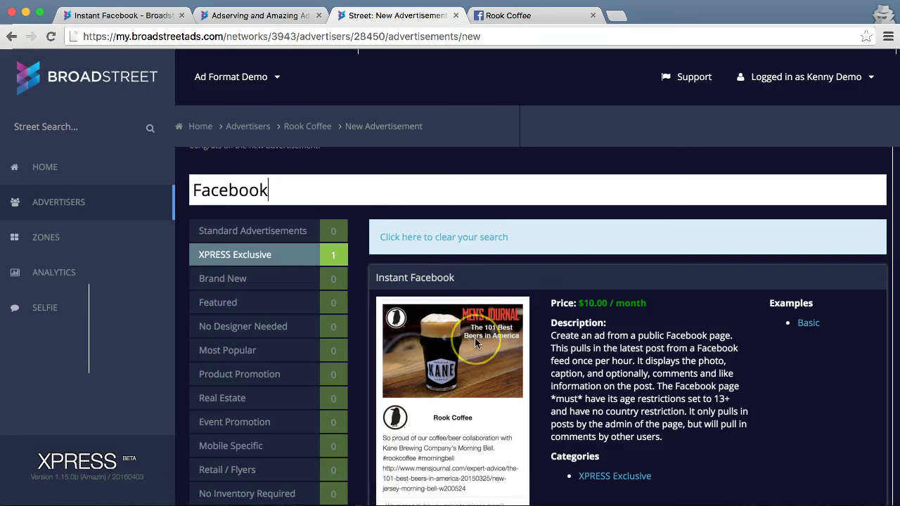
{"action": "scroll", "coordinate": [474, 337], "scroll_direction": "down", "scroll_amount": 2}
{"action": "scroll", "coordinate": [474, 343], "scroll_direction": "down", "scroll_amount": 2}
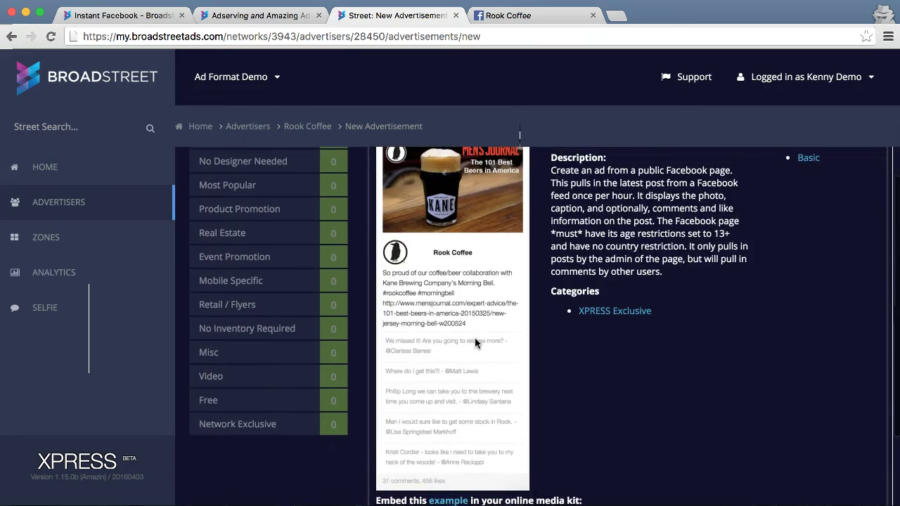
{"action": "scroll", "coordinate": [475, 343], "scroll_direction": "down", "scroll_amount": 3}
{"action": "left_click", "coordinate": [812, 490]}
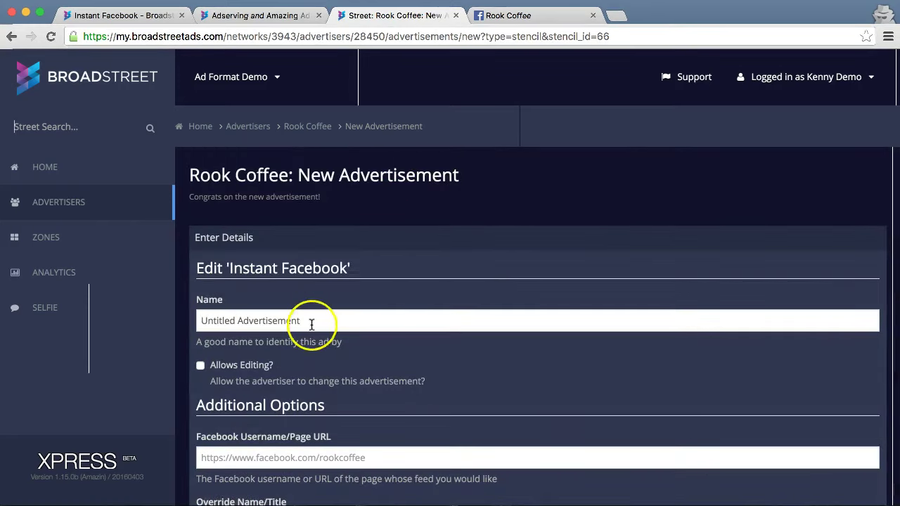
{"action": "left_click_drag", "start_coordinate": [312, 320], "coordinate": [45, 324]}
{"action": "type", "text": "roo"}
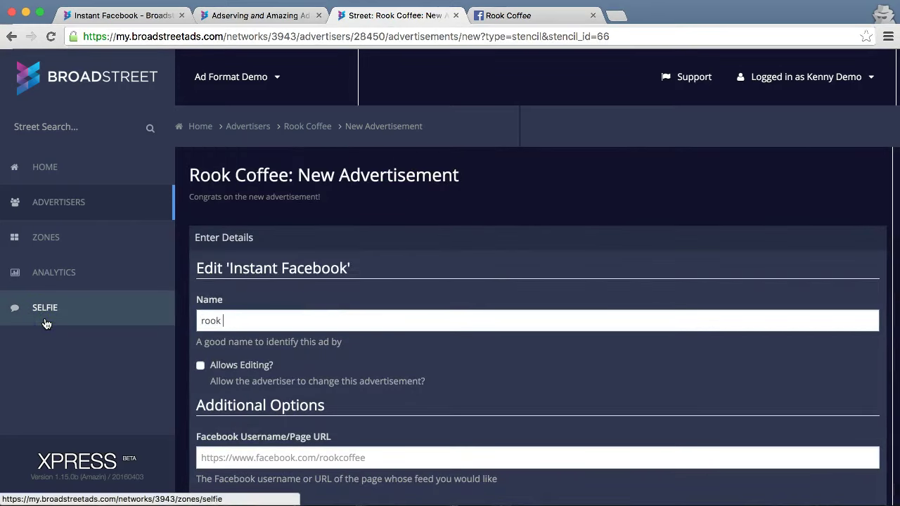
{"action": "type", "text": "k Up"}
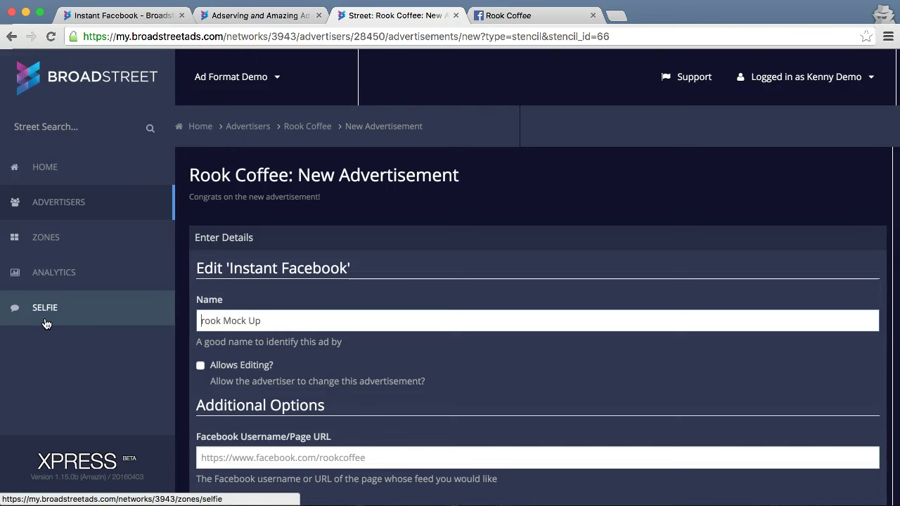
{"action": "type", "text": "R"}
{"action": "key", "text": "Delete"}
{"action": "scroll", "coordinate": [46, 309], "scroll_direction": "down", "scroll_amount": 3}
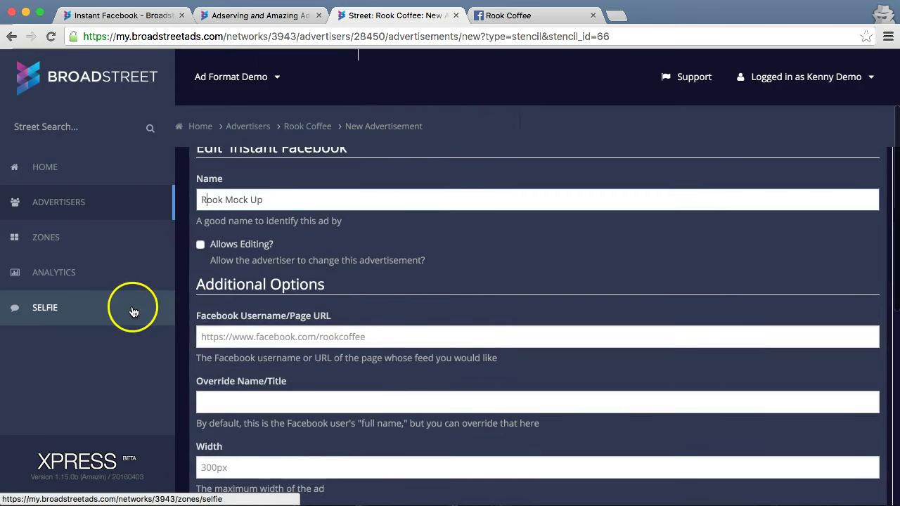
{"action": "left_click", "coordinate": [262, 335]}
{"action": "type", "text": "https://www.facebook.com/rookcoffee"}
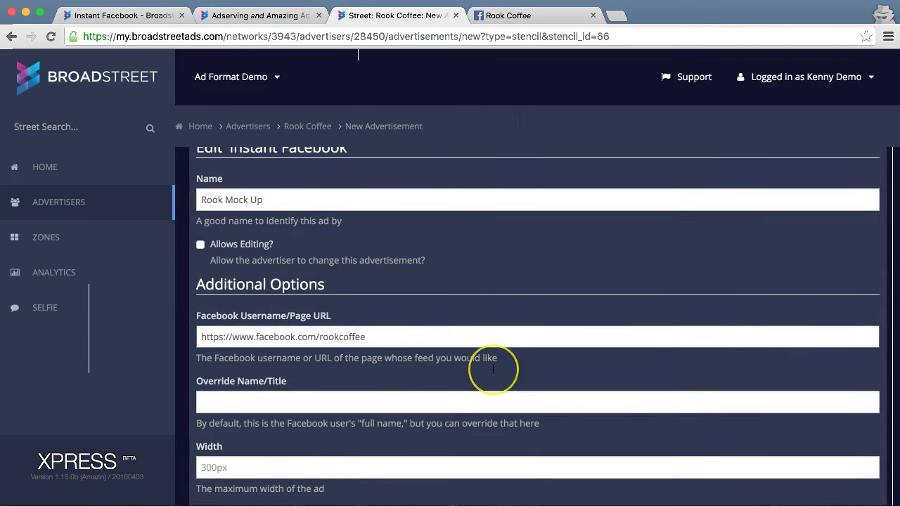
{"action": "scroll", "coordinate": [494, 369], "scroll_direction": "down", "scroll_amount": 3}
{"action": "scroll", "coordinate": [494, 369], "scroll_direction": "down", "scroll_amount": 2}
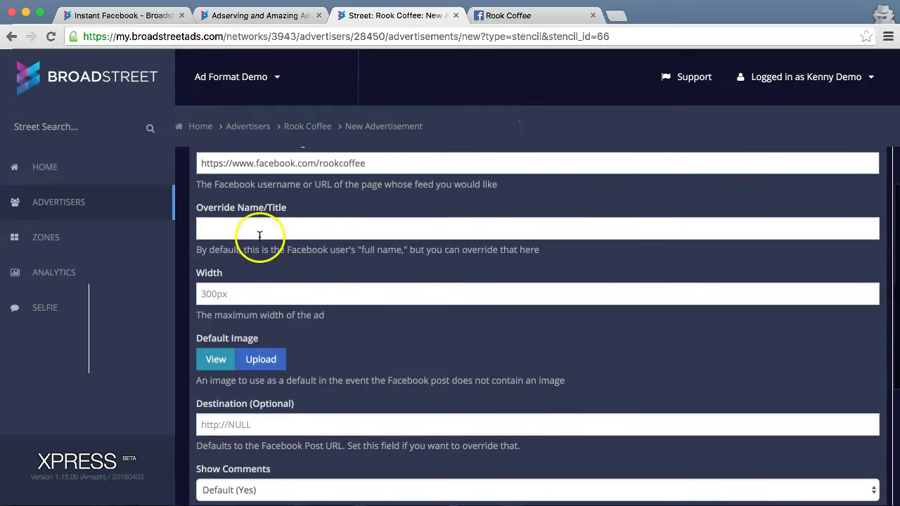
{"action": "scroll", "coordinate": [258, 248], "scroll_direction": "down", "scroll_amount": 5}
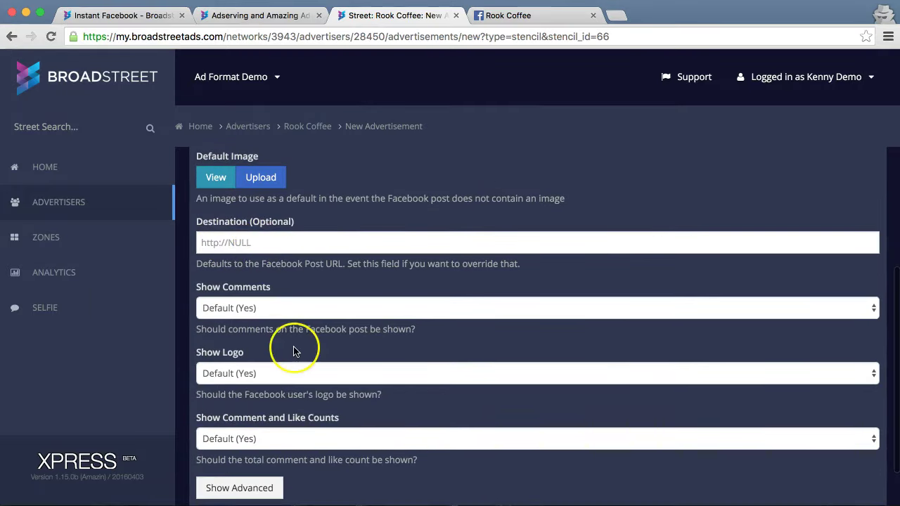
{"action": "scroll", "coordinate": [298, 352], "scroll_direction": "down", "scroll_amount": 1}
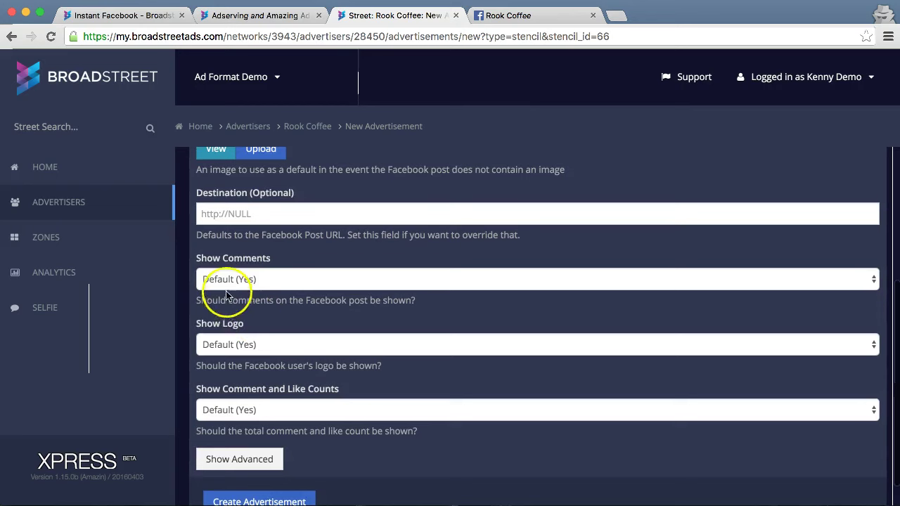
{"action": "scroll", "coordinate": [239, 346], "scroll_direction": "down", "scroll_amount": 1}
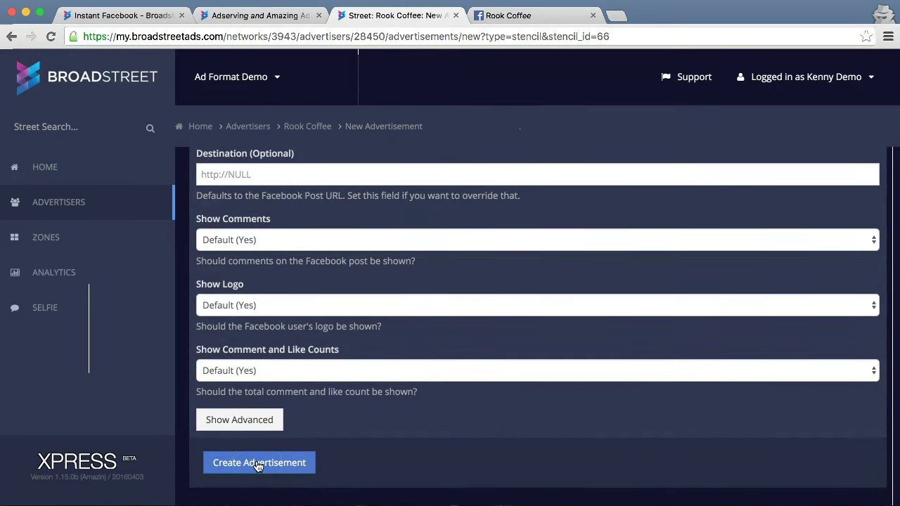
{"action": "left_click", "coordinate": [258, 464]}
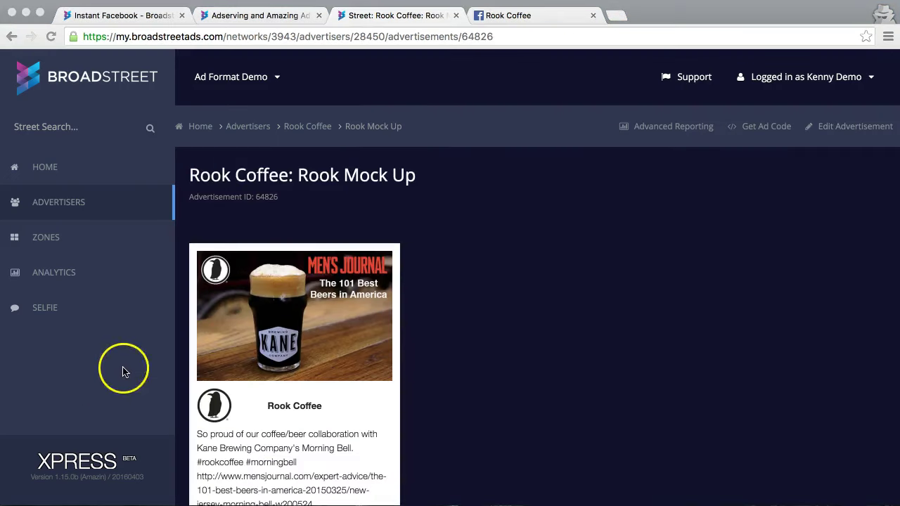
{"action": "scroll", "coordinate": [151, 361], "scroll_direction": "down", "scroll_amount": 3}
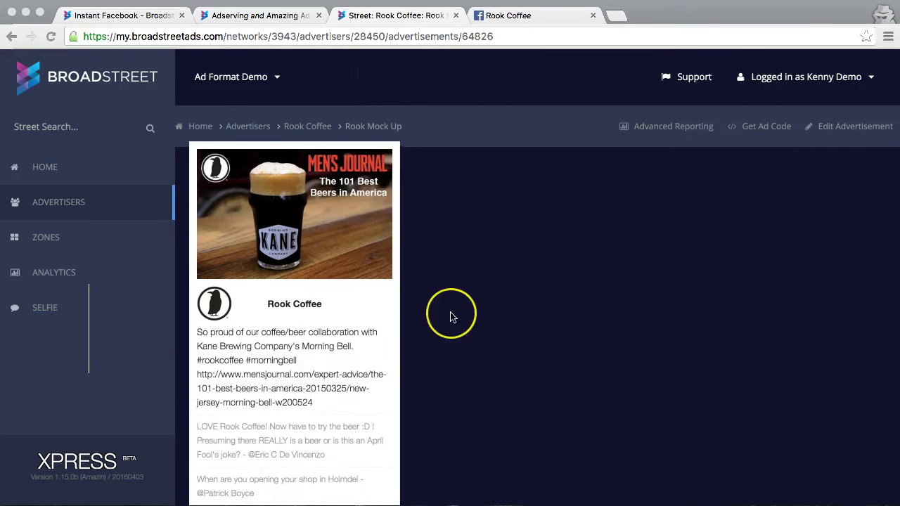
{"action": "scroll", "coordinate": [452, 316], "scroll_direction": "down", "scroll_amount": 4}
{"action": "scroll", "coordinate": [452, 316], "scroll_direction": "up", "scroll_amount": 3}
{"action": "scroll", "coordinate": [452, 316], "scroll_direction": "up", "scroll_amount": 3}
{"action": "left_click", "coordinate": [343, 246]}
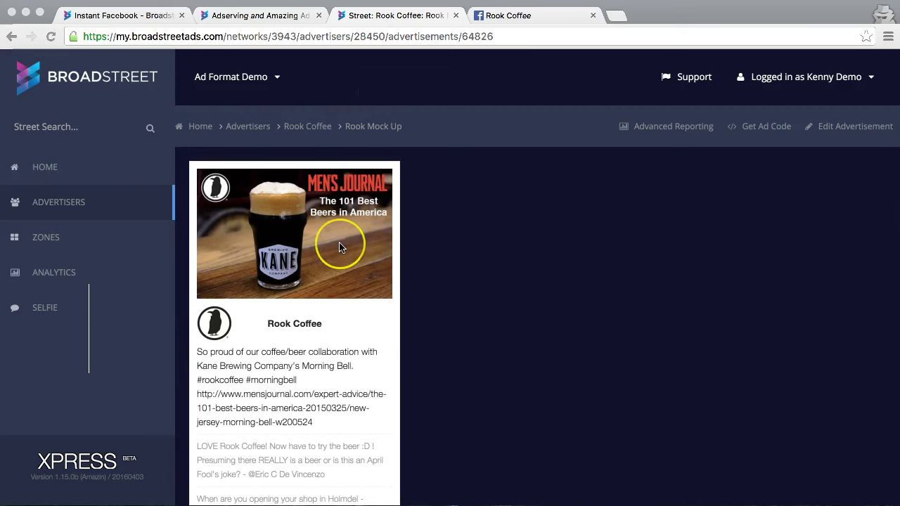
{"action": "left_click", "coordinate": [441, 285]}
{"action": "scroll", "coordinate": [440, 286], "scroll_direction": "down", "scroll_amount": 2}
{"action": "scroll", "coordinate": [441, 285], "scroll_direction": "down", "scroll_amount": 2}
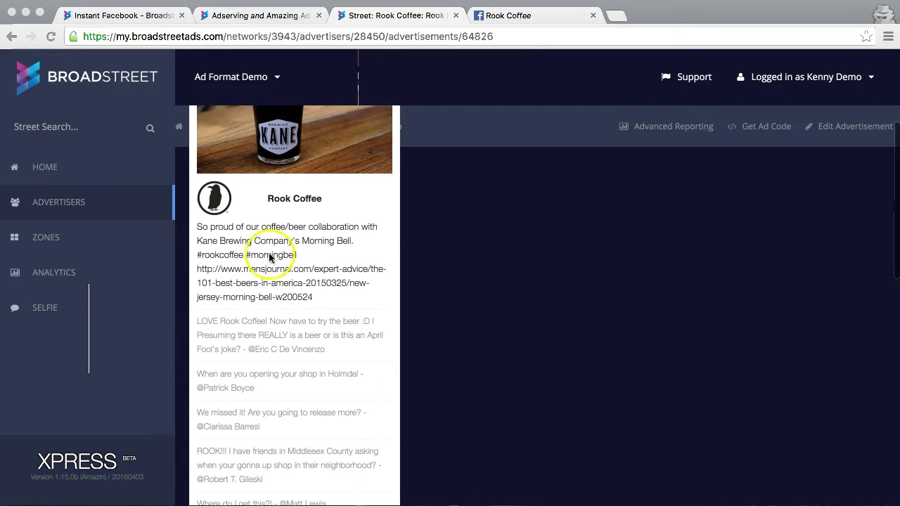
{"action": "scroll", "coordinate": [436, 322], "scroll_direction": "down", "scroll_amount": 4}
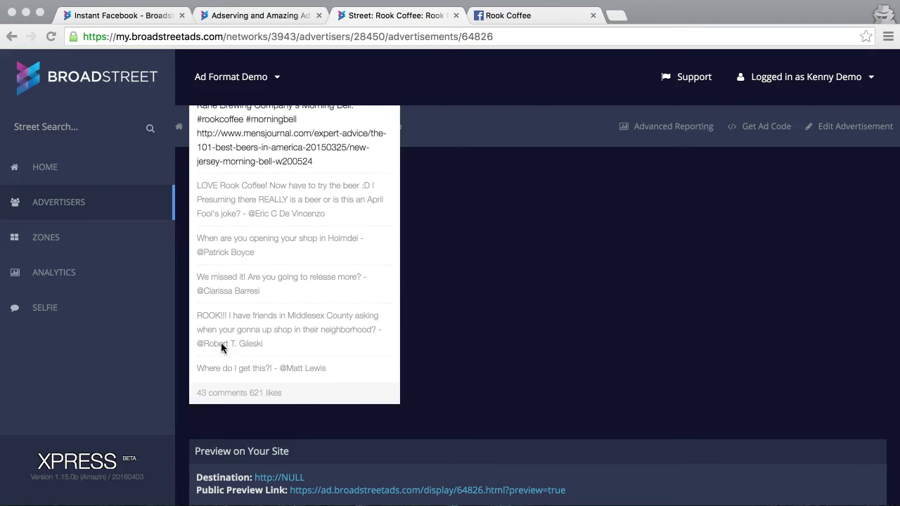
{"action": "scroll", "coordinate": [221, 342], "scroll_direction": "up", "scroll_amount": 2}
{"action": "scroll", "coordinate": [221, 342], "scroll_direction": "up", "scroll_amount": 6}
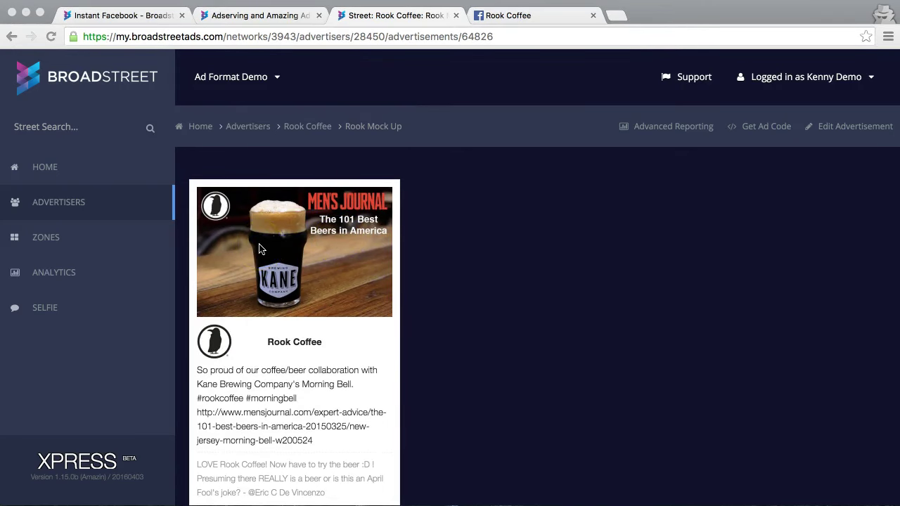
{"action": "scroll", "coordinate": [471, 287], "scroll_direction": "down", "scroll_amount": 2}
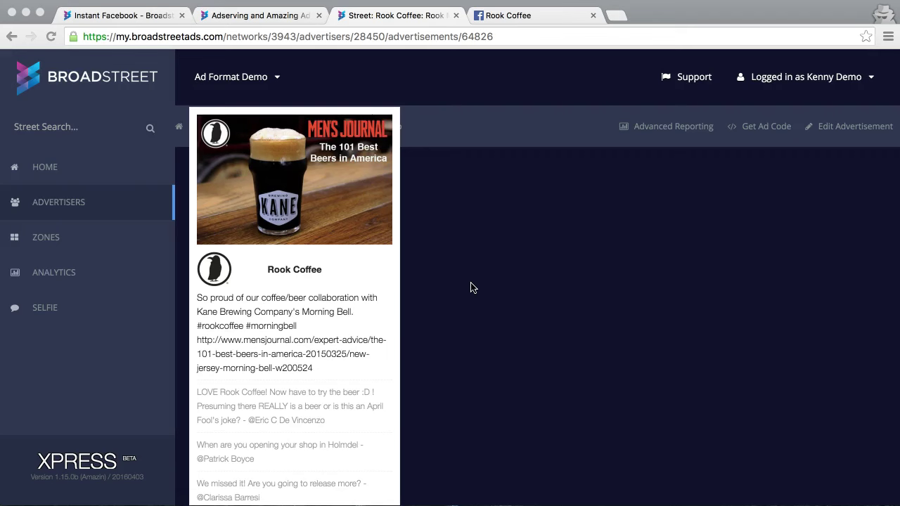
{"action": "scroll", "coordinate": [471, 287], "scroll_direction": "down", "scroll_amount": 3}
{"action": "left_click", "coordinate": [208, 274]}
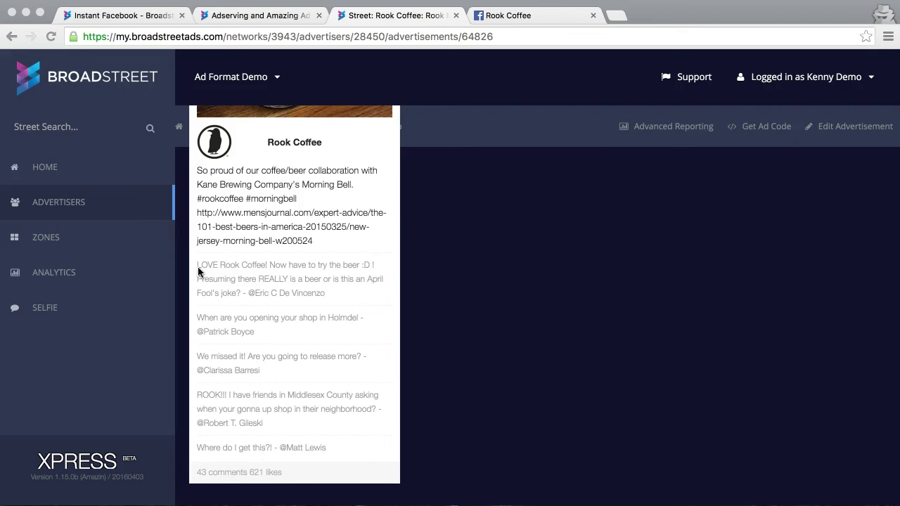
{"action": "left_click", "coordinate": [442, 430]}
{"action": "scroll", "coordinate": [470, 389], "scroll_direction": "down", "scroll_amount": 1}
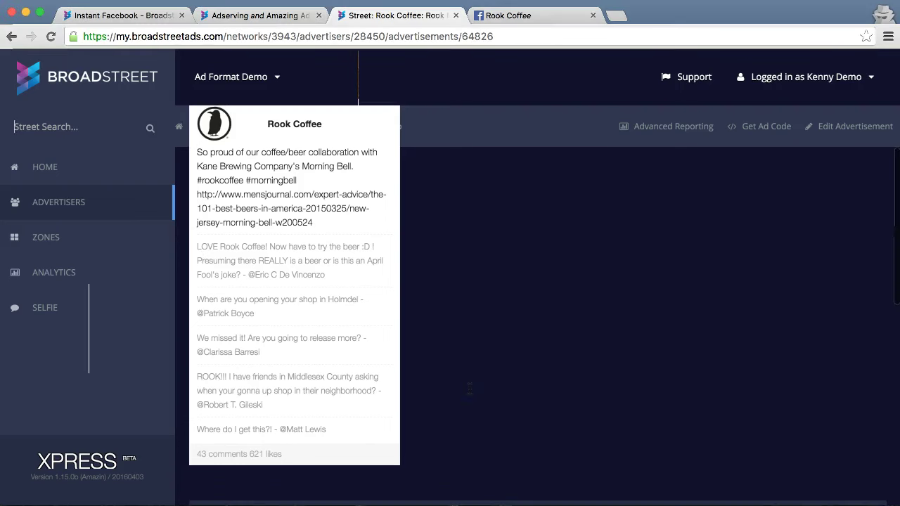
{"action": "scroll", "coordinate": [470, 389], "scroll_direction": "down", "scroll_amount": 2}
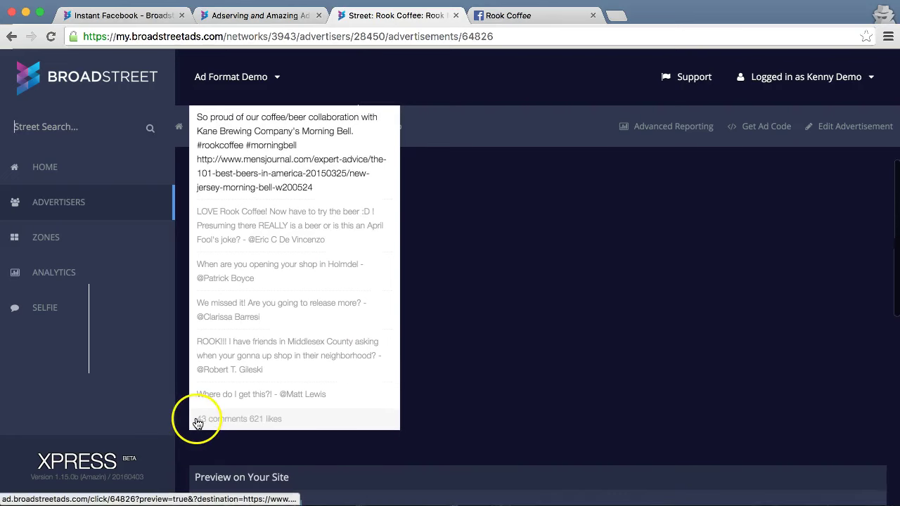
{"action": "scroll", "coordinate": [364, 410], "scroll_direction": "up", "scroll_amount": 10}
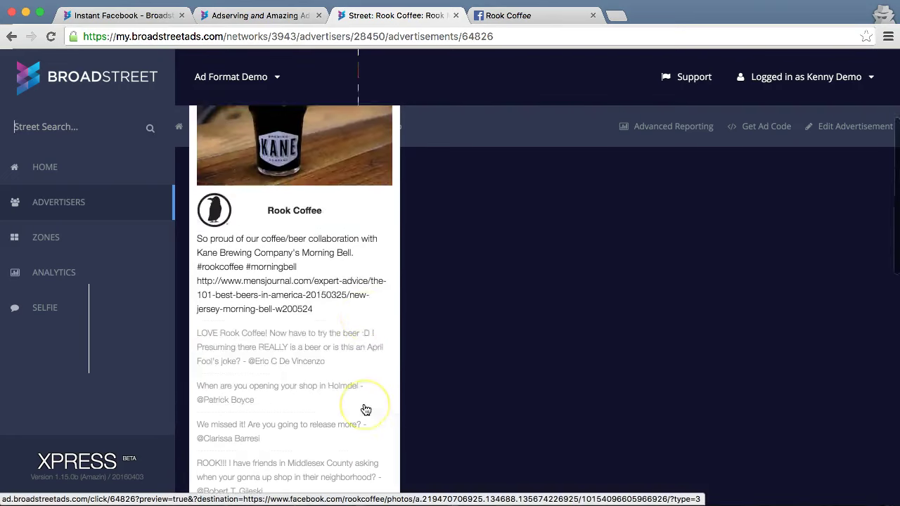
{"action": "scroll", "coordinate": [363, 410], "scroll_direction": "up", "scroll_amount": 3}
{"action": "left_click", "coordinate": [507, 348]}
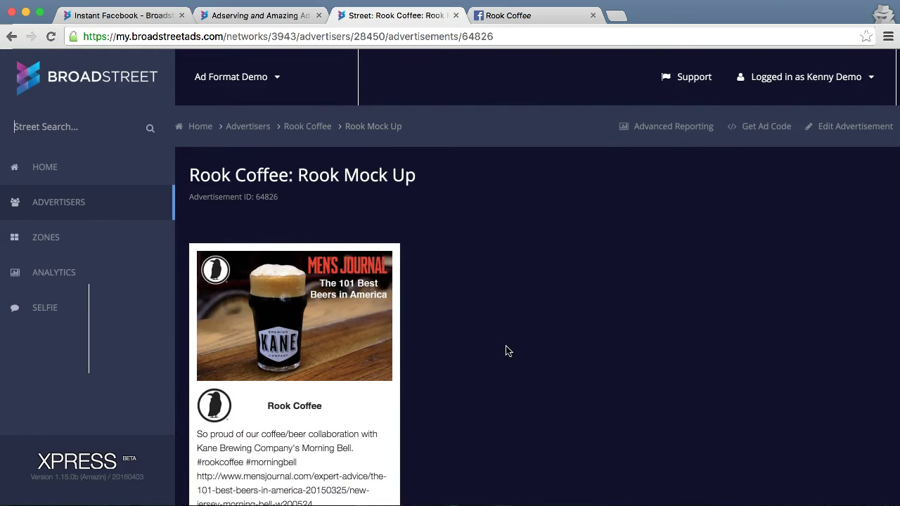
{"action": "left_click", "coordinate": [538, 284]}
{"action": "left_click", "coordinate": [554, 252]}
{"action": "left_click", "coordinate": [467, 254]}
Show the Rook Mock Up ad code and select the full JavaScript embed tag
{"action": "left_click", "coordinate": [768, 131]}
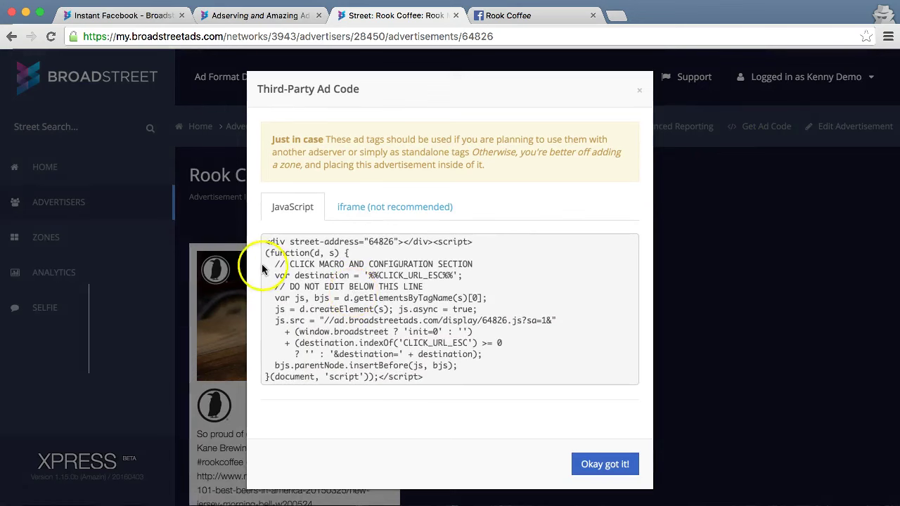
{"action": "left_click_drag", "start_coordinate": [267, 240], "coordinate": [452, 379]}
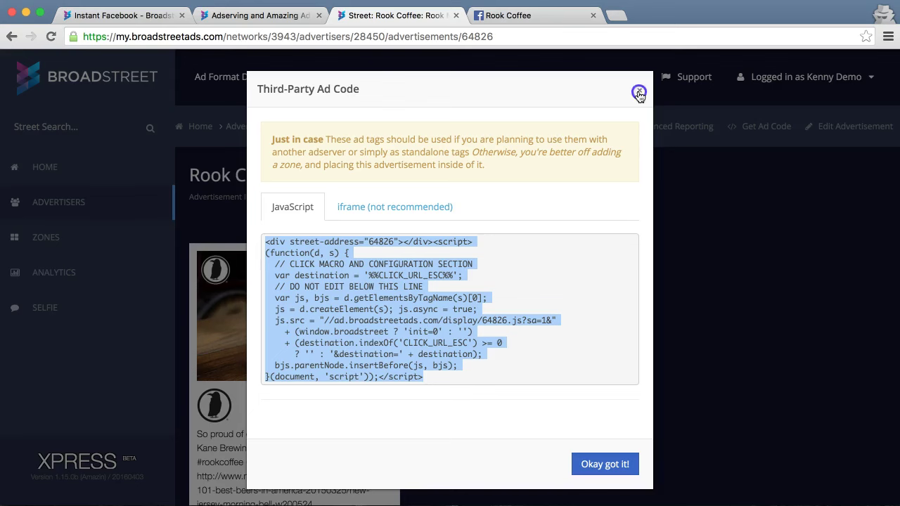
Close the Third-Party Ad Code dialog, back on the Rook Mock Up ad page (ID 64826)
{"action": "left_click", "coordinate": [638, 93]}
{"action": "scroll", "coordinate": [578, 202], "scroll_direction": "down", "scroll_amount": 2}
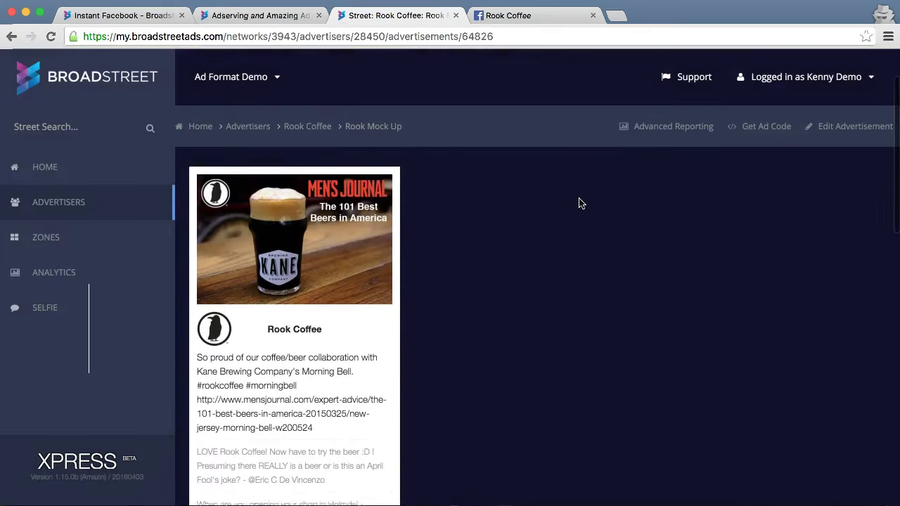
{"action": "scroll", "coordinate": [579, 203], "scroll_direction": "up", "scroll_amount": 2}
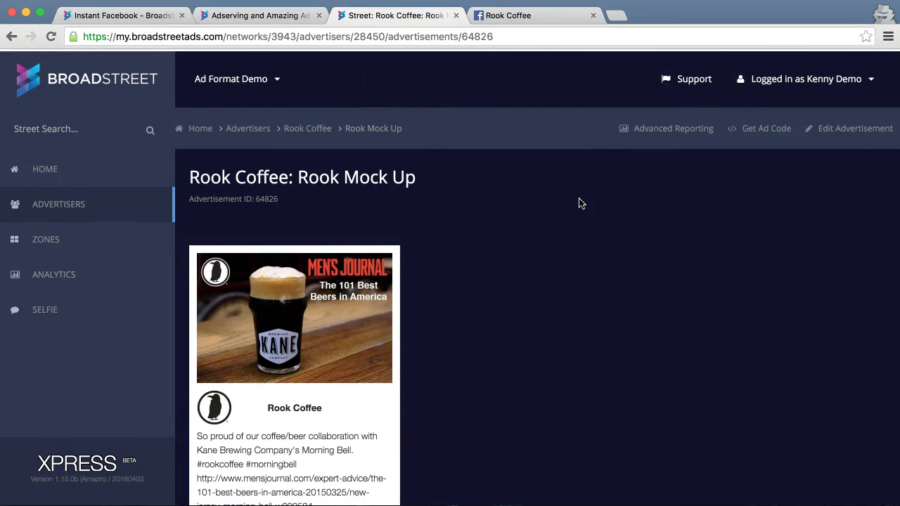
{"action": "left_click", "coordinate": [652, 131]}
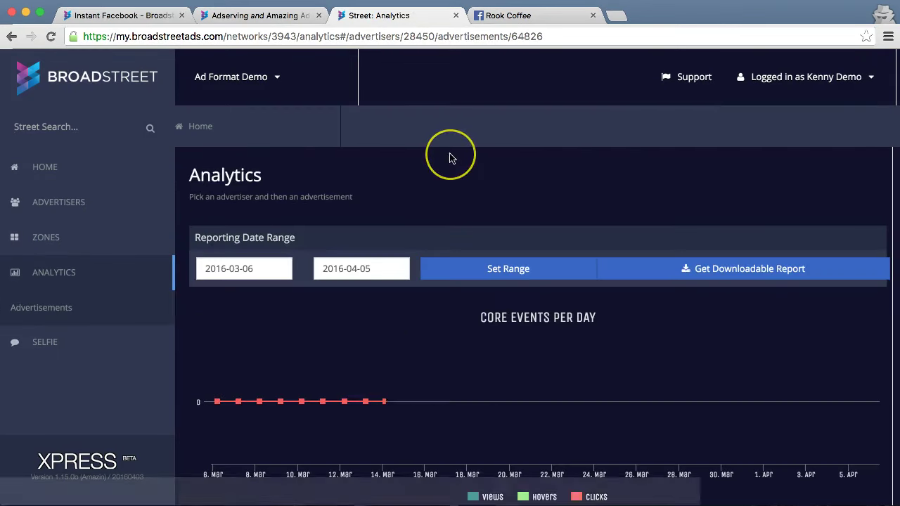
{"action": "scroll", "coordinate": [450, 157], "scroll_direction": "down", "scroll_amount": 3}
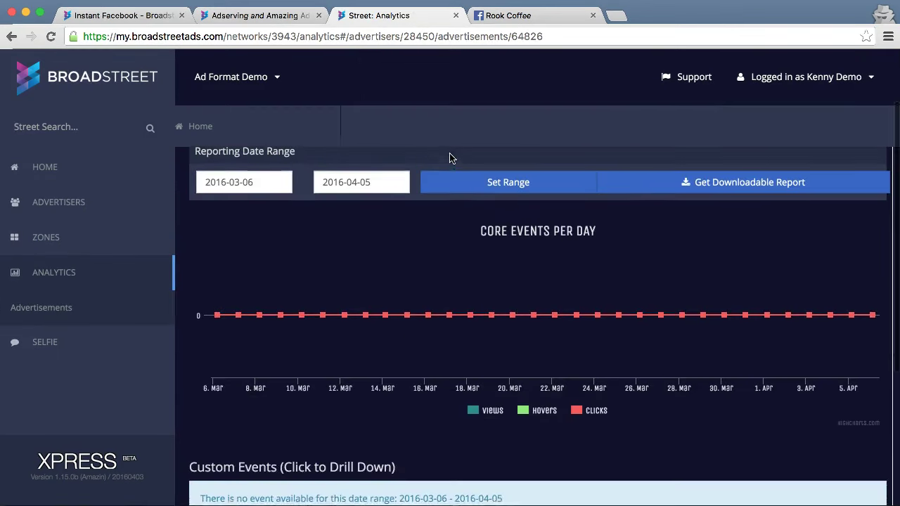
{"action": "scroll", "coordinate": [450, 158], "scroll_direction": "up", "scroll_amount": 2}
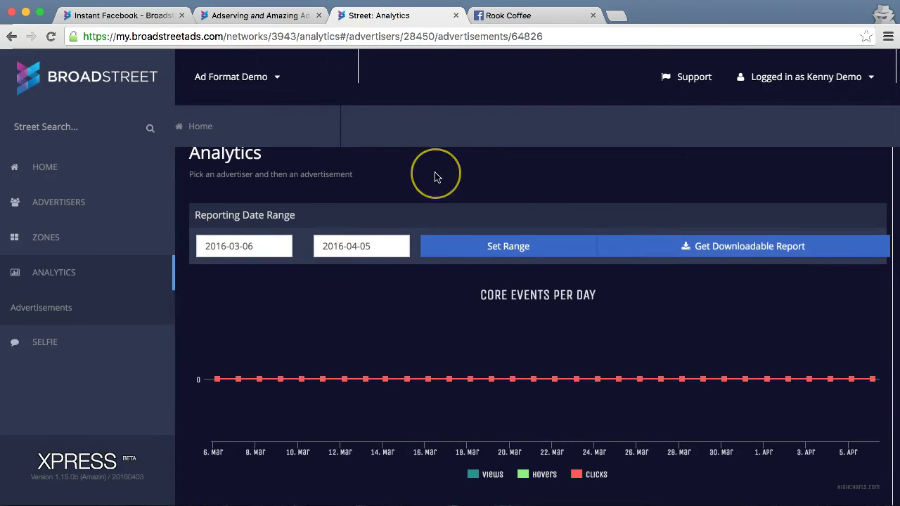
{"action": "left_click", "coordinate": [10, 37]}
{"action": "scroll", "coordinate": [484, 210], "scroll_direction": "down", "scroll_amount": 4}
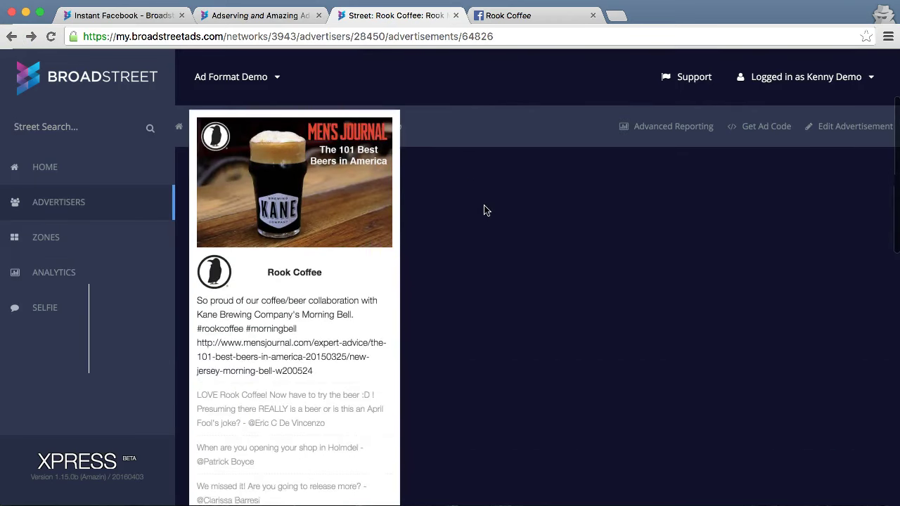
From the Instant Facebook article, return via the Ad Formats breadcrumb to browse the 43-product gallery
{"action": "left_click", "coordinate": [119, 17]}
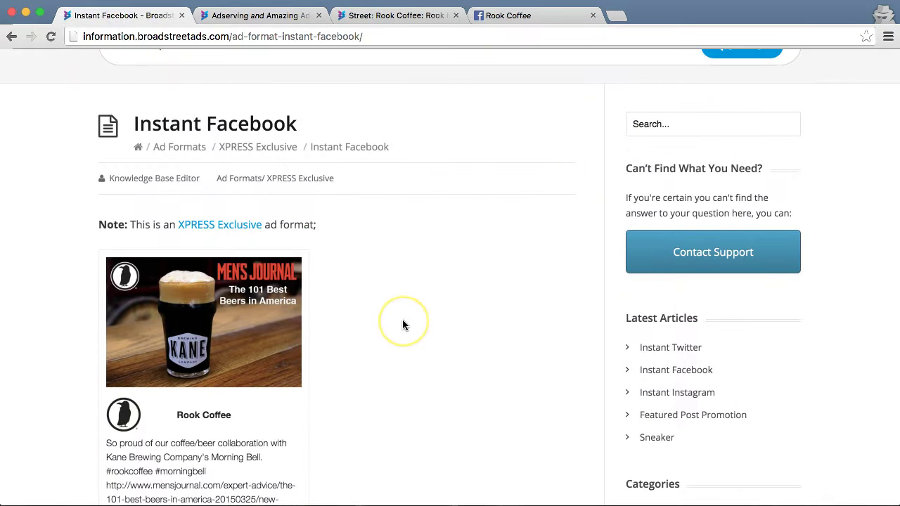
{"action": "scroll", "coordinate": [403, 324], "scroll_direction": "up", "scroll_amount": 3}
{"action": "left_click", "coordinate": [179, 307]}
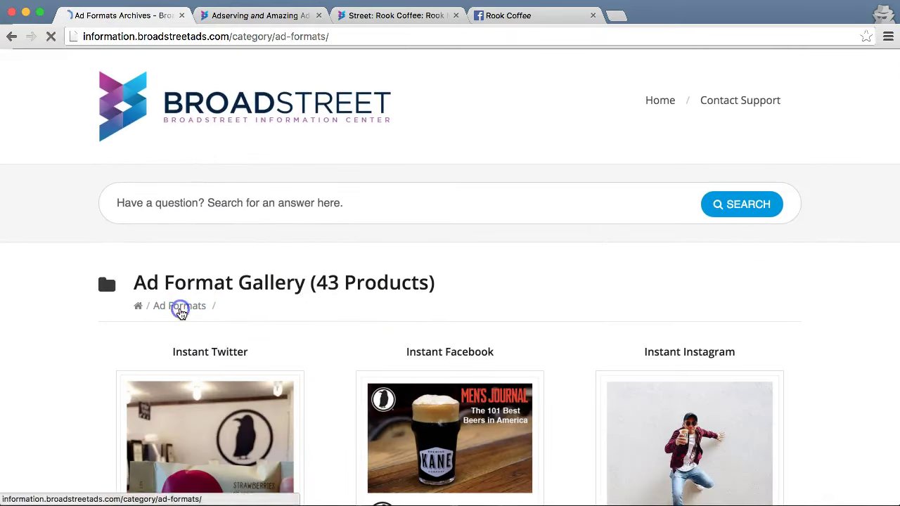
{"action": "scroll", "coordinate": [400, 286], "scroll_direction": "down", "scroll_amount": 1}
{"action": "scroll", "coordinate": [400, 283], "scroll_direction": "down", "scroll_amount": 1}
{"action": "scroll", "coordinate": [399, 283], "scroll_direction": "down", "scroll_amount": 2}
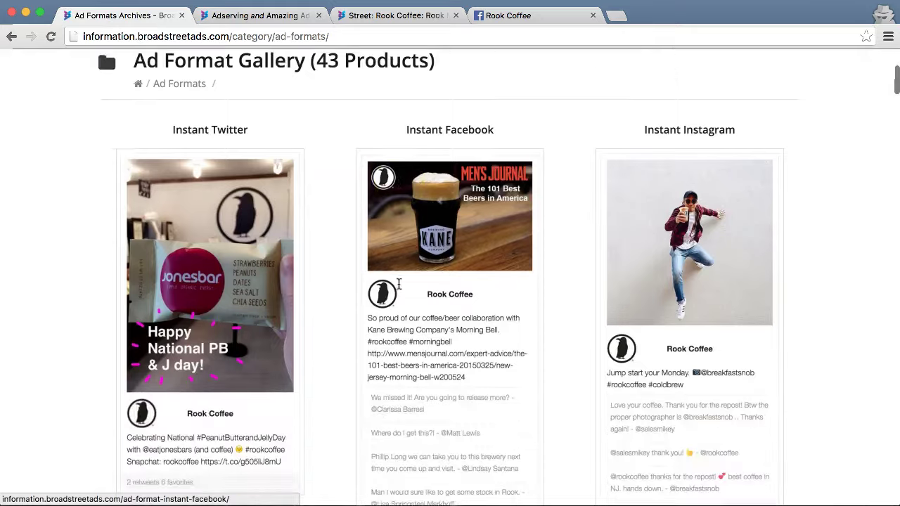
{"action": "scroll", "coordinate": [399, 284], "scroll_direction": "down", "scroll_amount": 2}
{"action": "scroll", "coordinate": [399, 283], "scroll_direction": "up", "scroll_amount": 1}
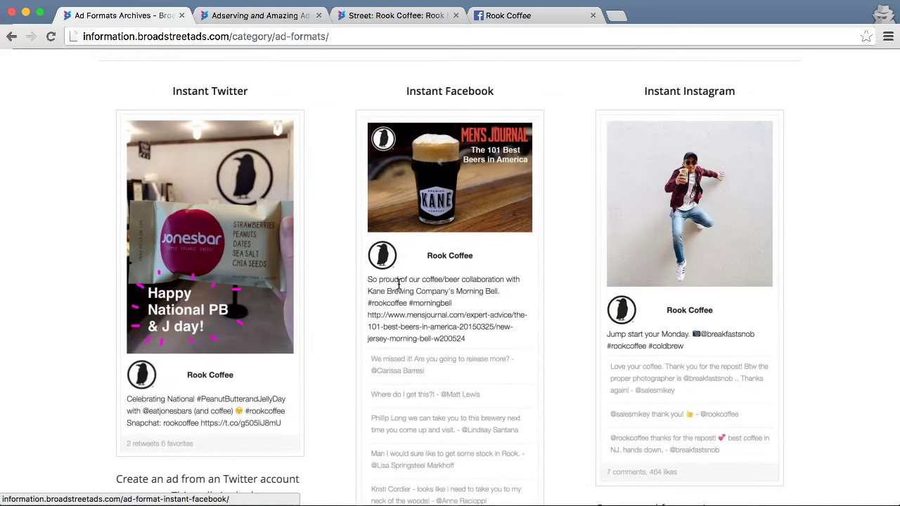
{"action": "scroll", "coordinate": [399, 284], "scroll_direction": "down", "scroll_amount": 5}
{"action": "scroll", "coordinate": [399, 283], "scroll_direction": "down", "scroll_amount": 5}
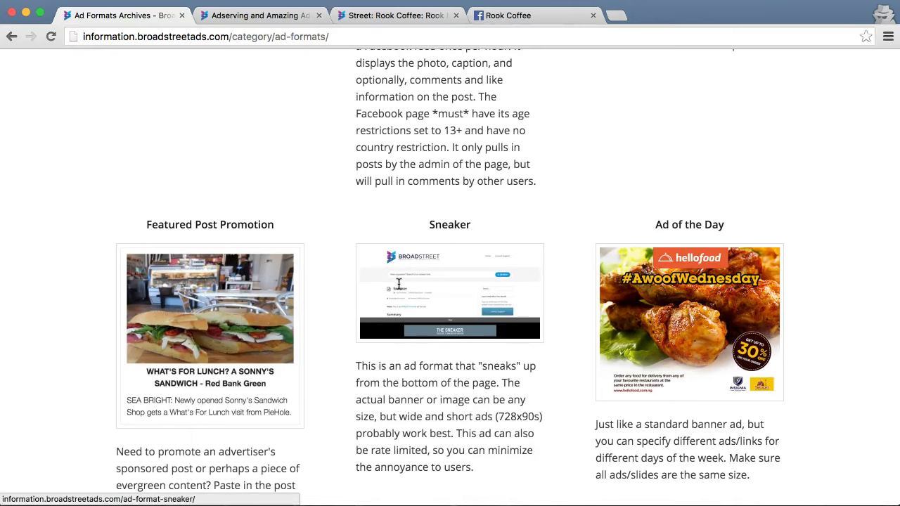
{"action": "scroll", "coordinate": [399, 284], "scroll_direction": "up", "scroll_amount": 5}
{"action": "scroll", "coordinate": [399, 283], "scroll_direction": "up", "scroll_amount": 5}
{"action": "left_click", "coordinate": [97, 325]}
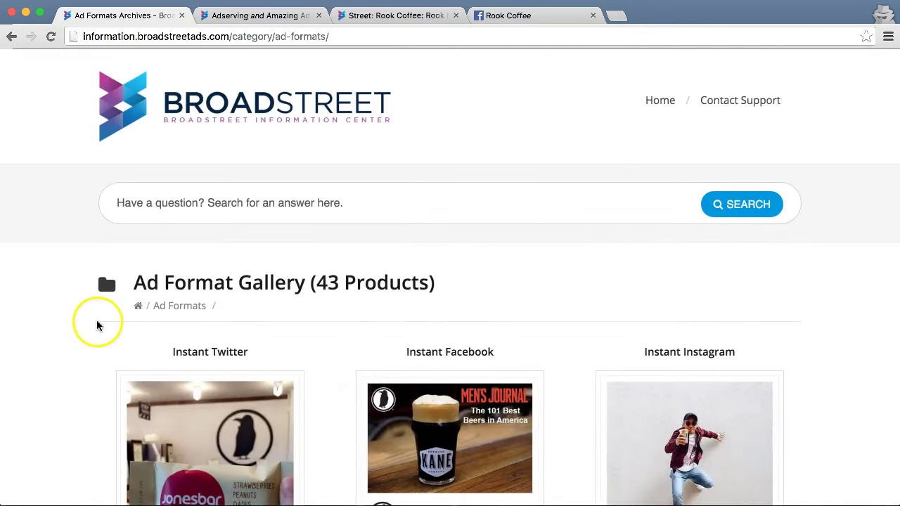